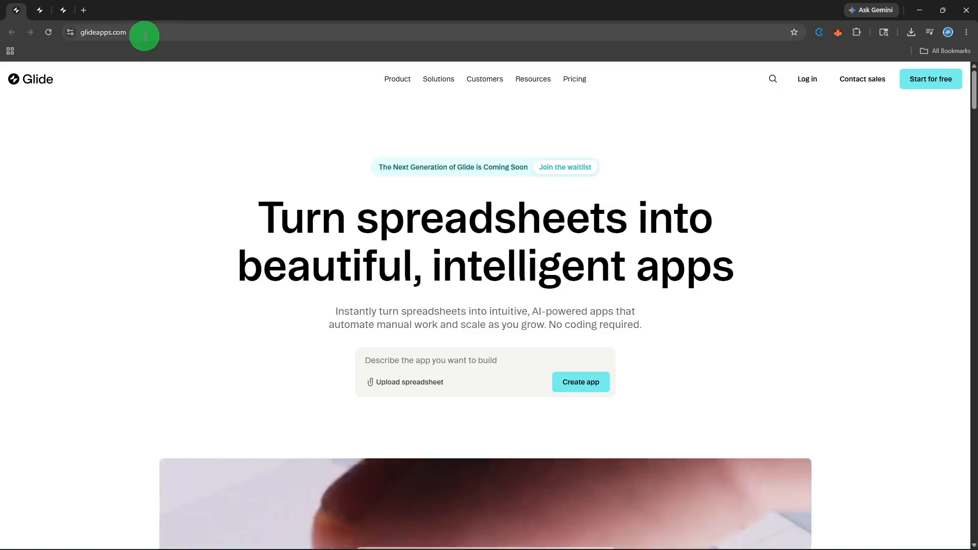
- Log in, open the Tutorial app, and view its Admins table in the data editor
{"action": "left_click", "coordinate": [806, 79]}
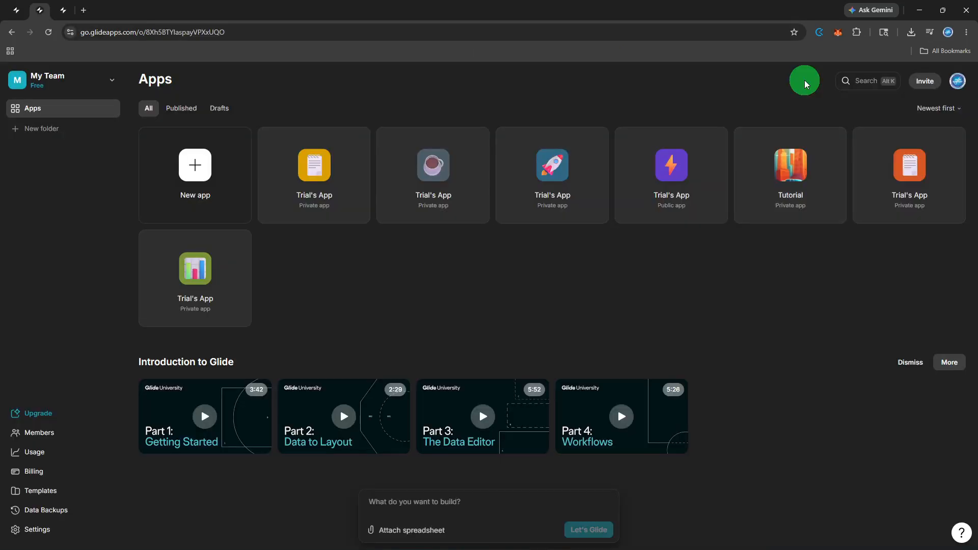
{"action": "left_click", "coordinate": [788, 187]}
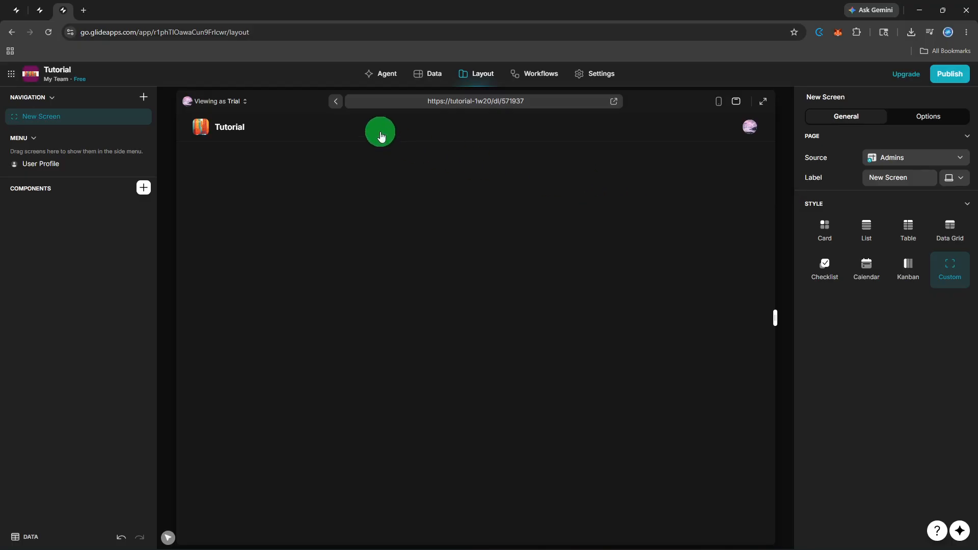
{"action": "left_click", "coordinate": [410, 81]}
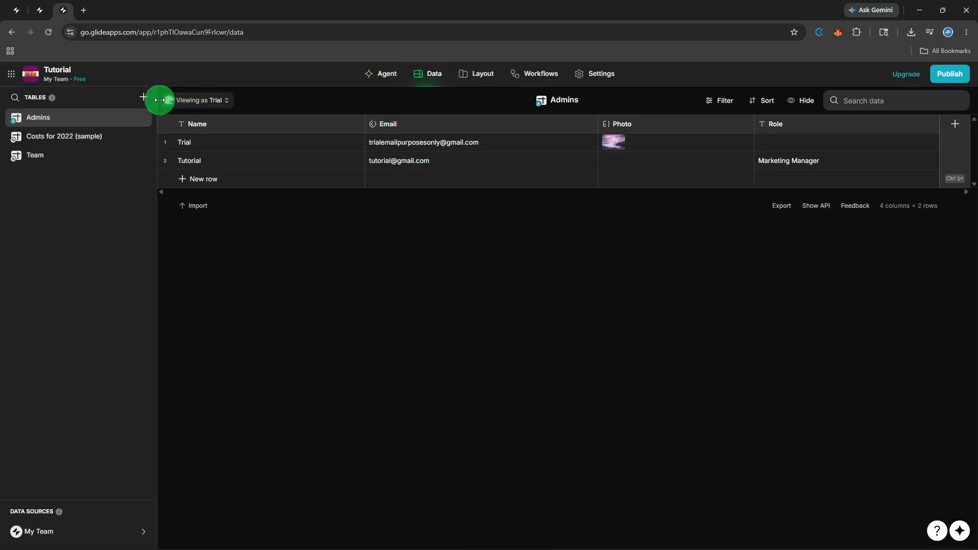
- Create a blank table named 'Support Tickets'
{"action": "left_click", "coordinate": [143, 101]}
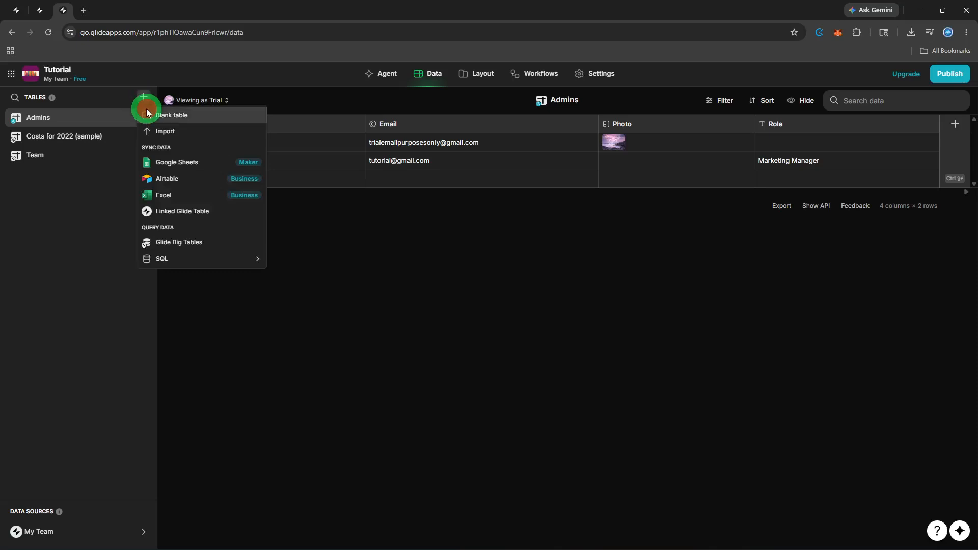
{"action": "left_click", "coordinate": [146, 112]}
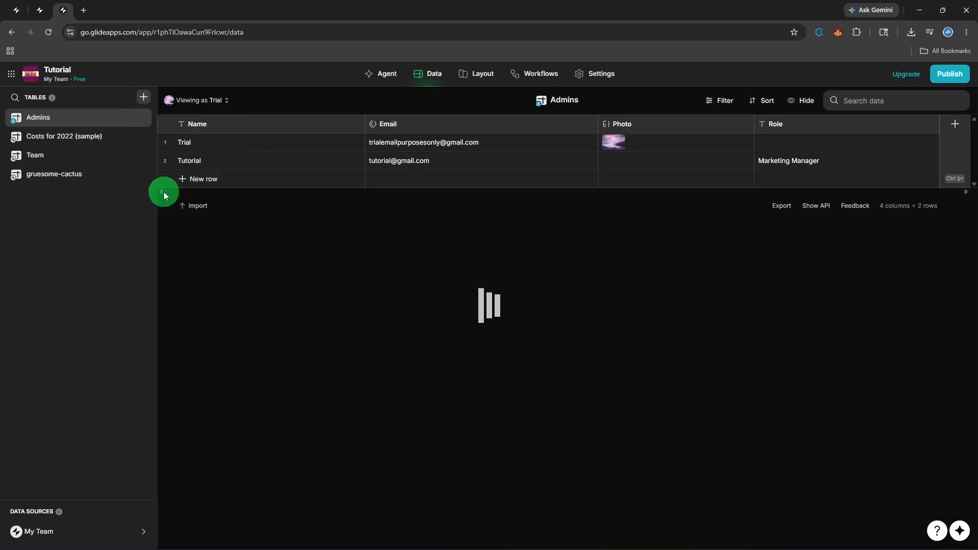
{"action": "key", "text": "BackSpace"}
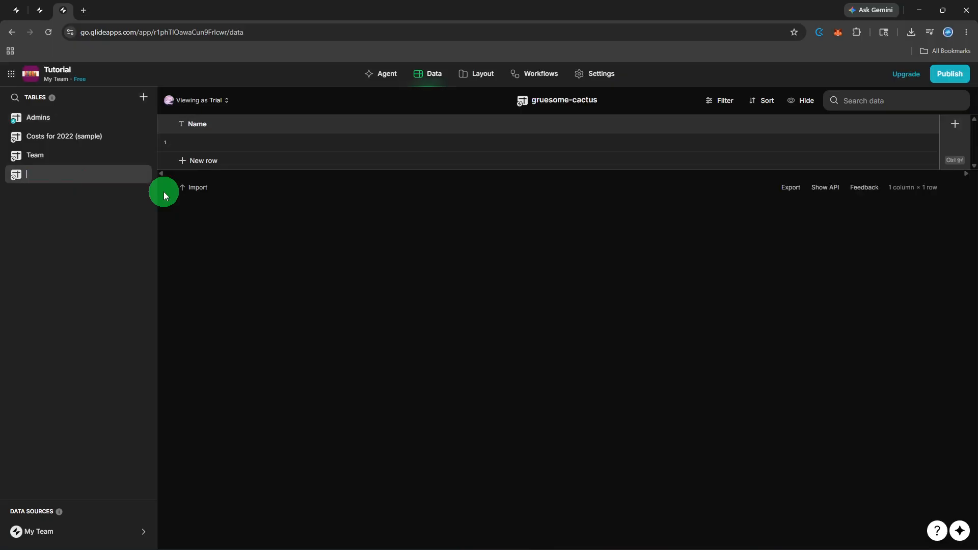
{"action": "type", "text": "Support Tickets"}
- Rename the table's Name column to 'Ticket Title'
{"action": "double_click", "coordinate": [205, 125]}
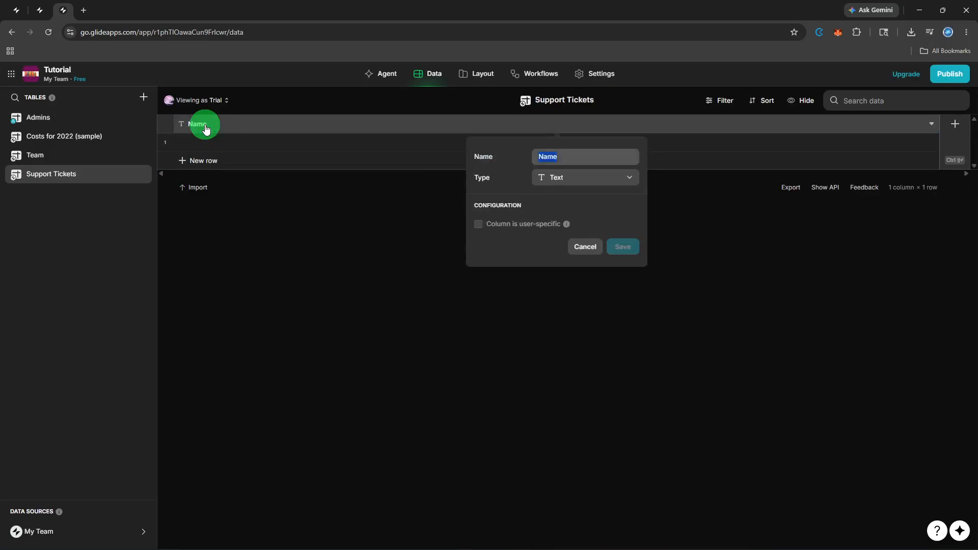
{"action": "key", "text": "BackSpace"}
{"action": "type", "text": "Ticket Title"}
- Save the Ticket Title column and add a 'Customer Name' column
{"action": "left_click", "coordinate": [610, 243]}
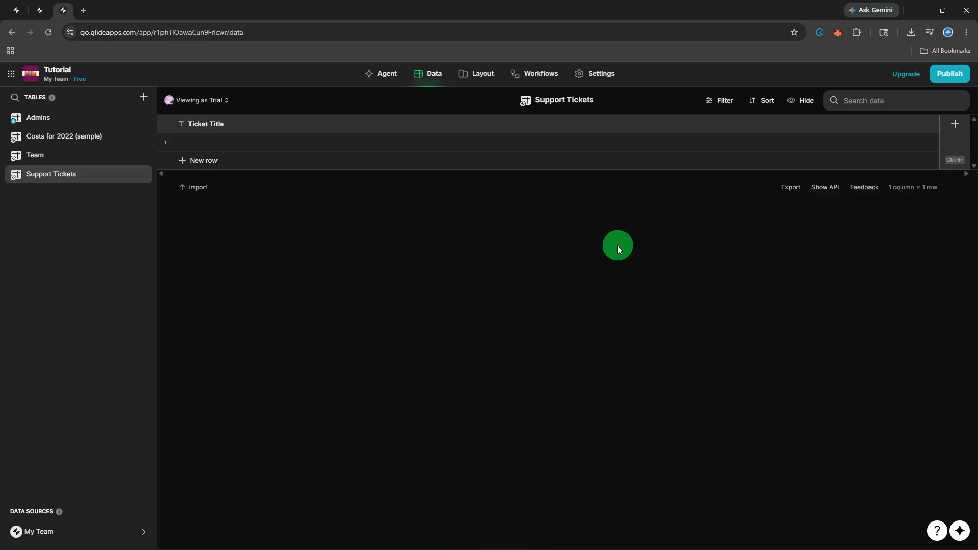
{"action": "left_click", "coordinate": [948, 131]}
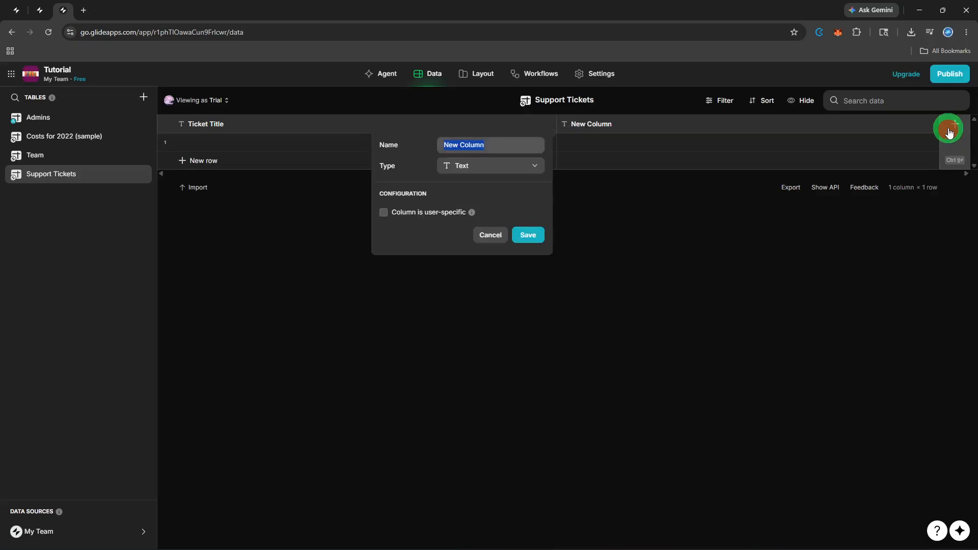
{"action": "key", "text": "BackSpace"}
{"action": "type", "text": "Custo"}
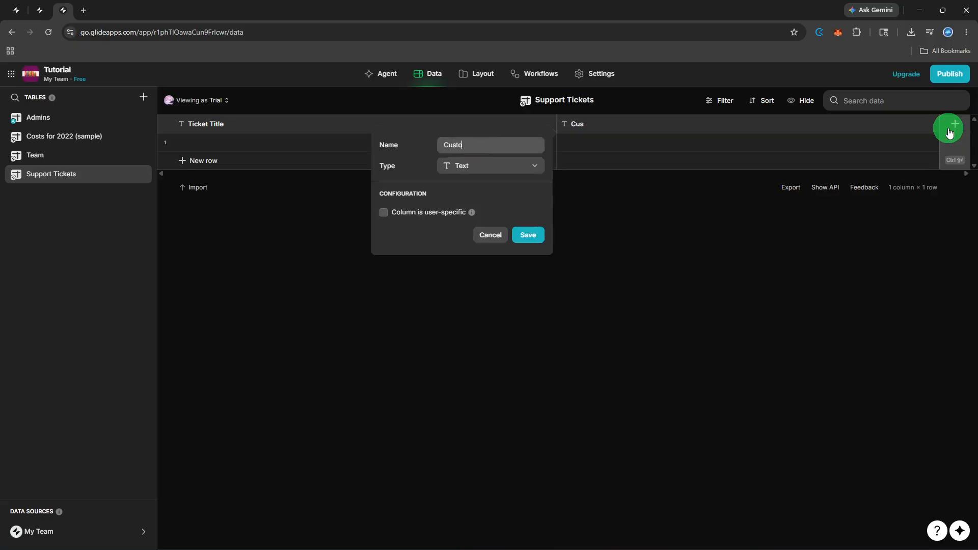
{"action": "type", "text": "mer Name"}
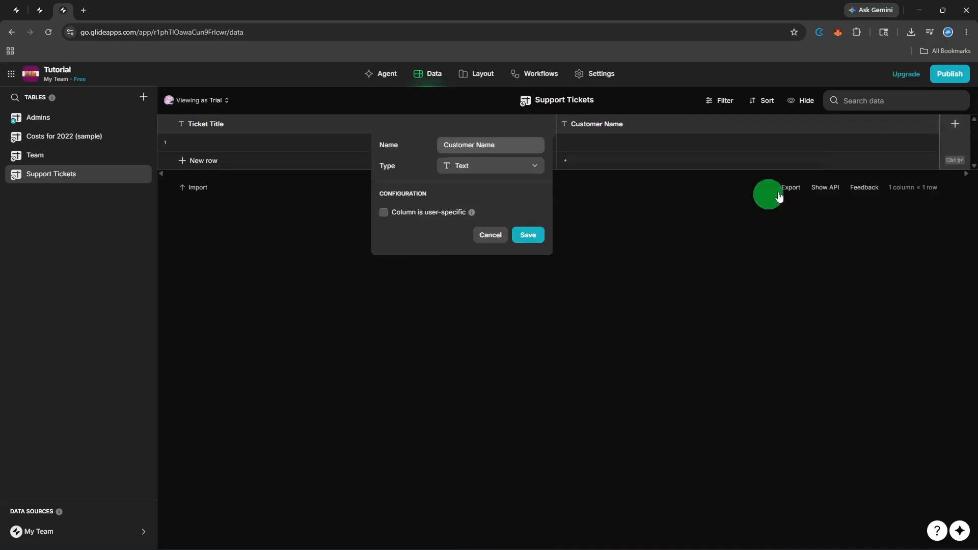
{"action": "left_click", "coordinate": [528, 235]}
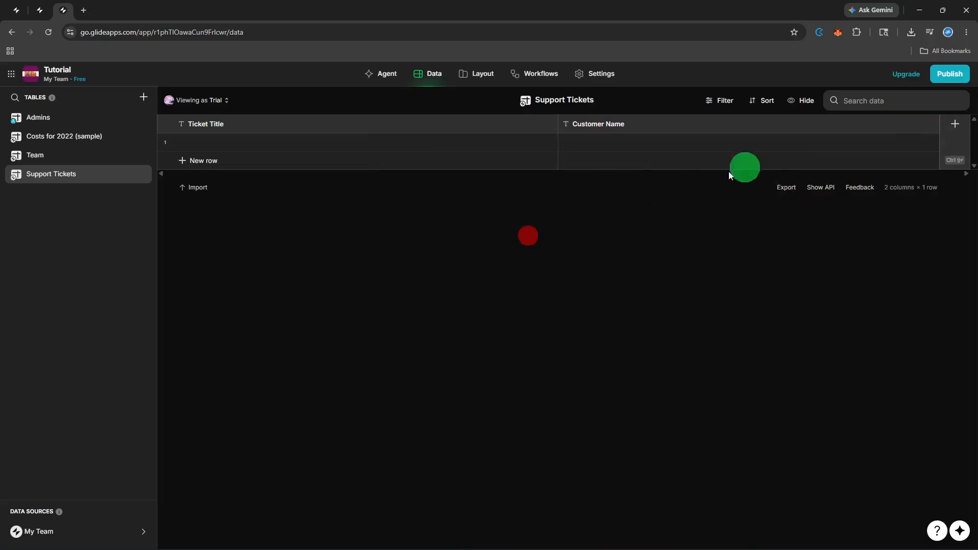
- Add an 'Email' column of the Basic > Email type
{"action": "left_click", "coordinate": [944, 139]}
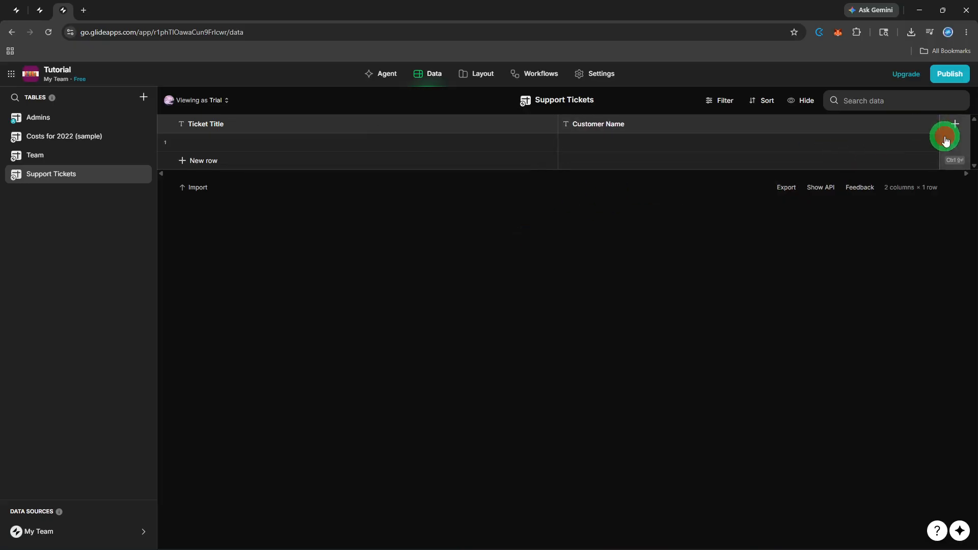
{"action": "key", "text": "BackSpace"}
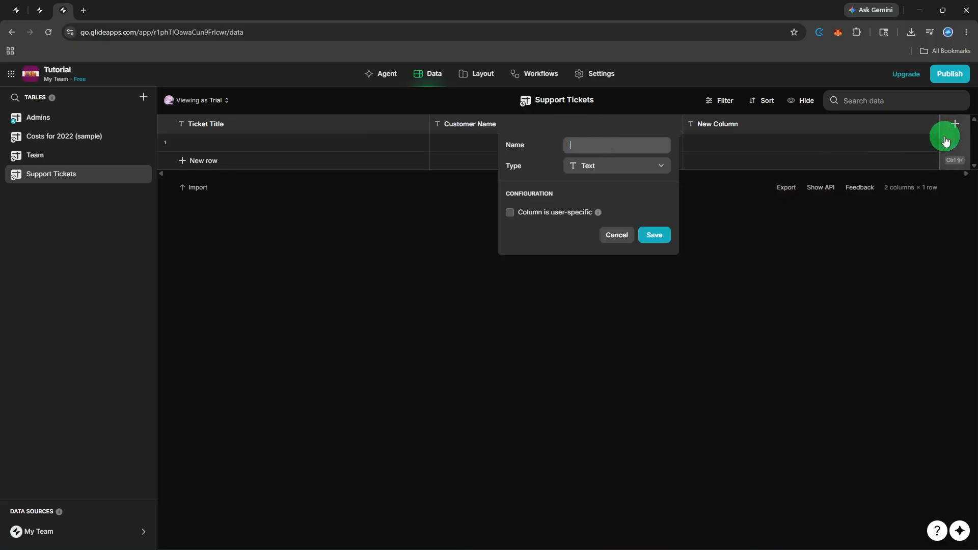
{"action": "type", "text": "Email"}
{"action": "left_click", "coordinate": [642, 164]}
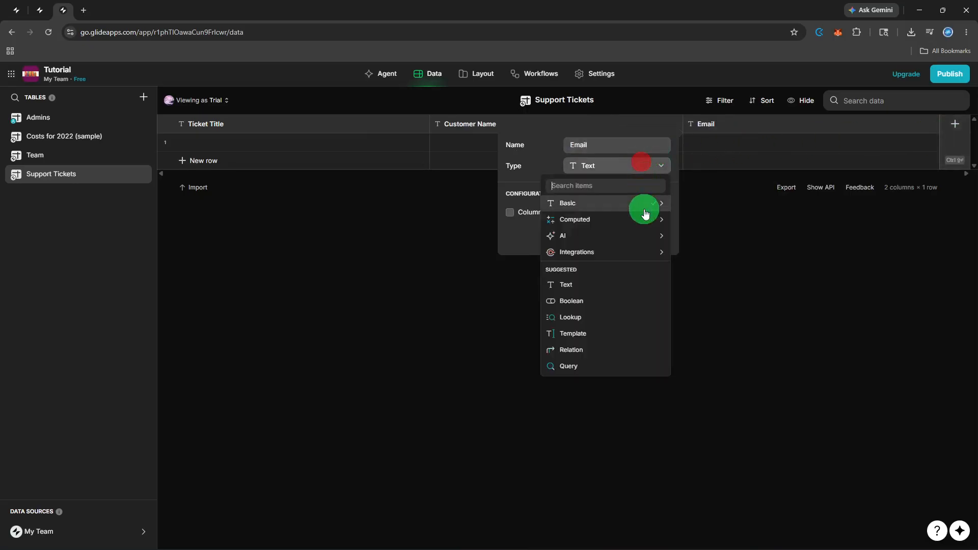
{"action": "mouse_move", "coordinate": [645, 213]}
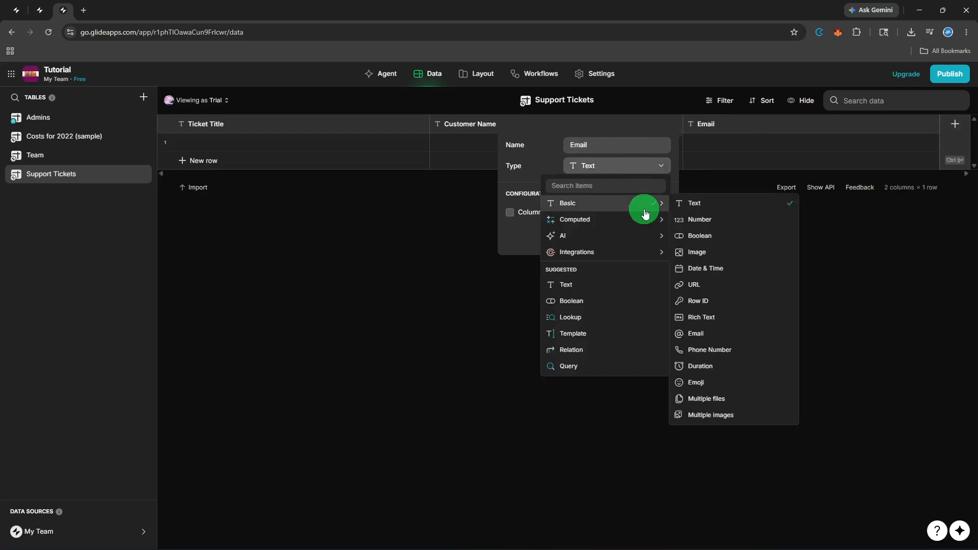
{"action": "left_click", "coordinate": [739, 339]}
{"action": "left_click", "coordinate": [657, 237]}
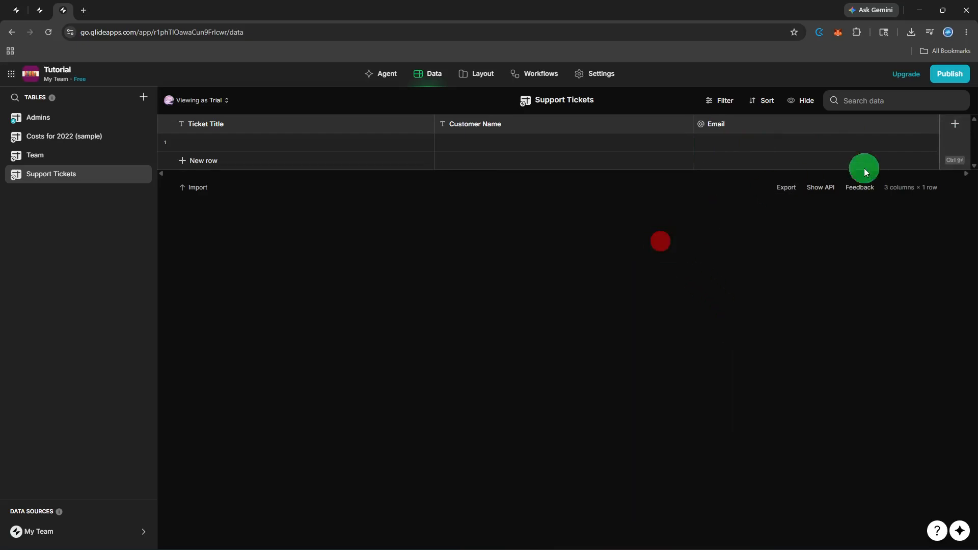
- Add an 'Issue' column to the table
{"action": "left_click", "coordinate": [964, 141]}
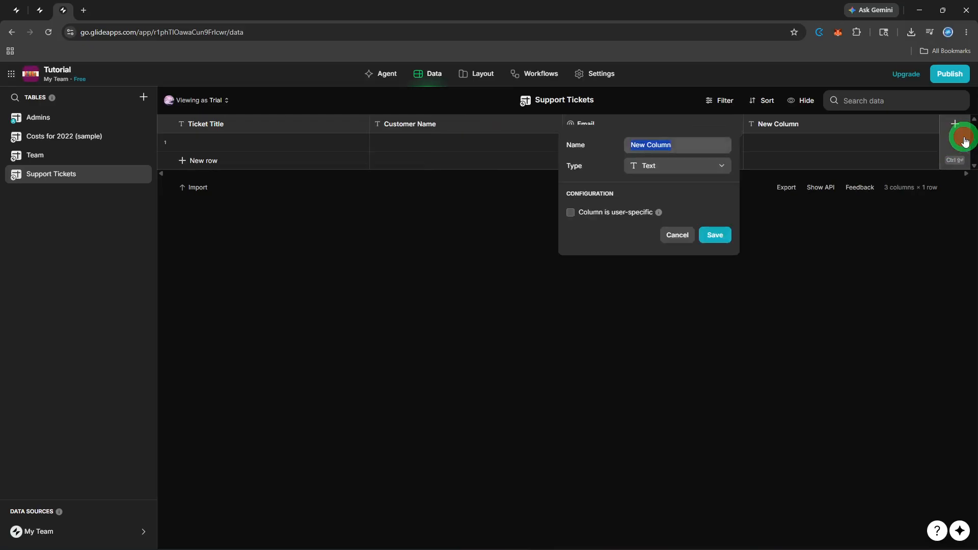
{"action": "key", "text": "BackSpace"}
{"action": "type", "text": "Issue"}
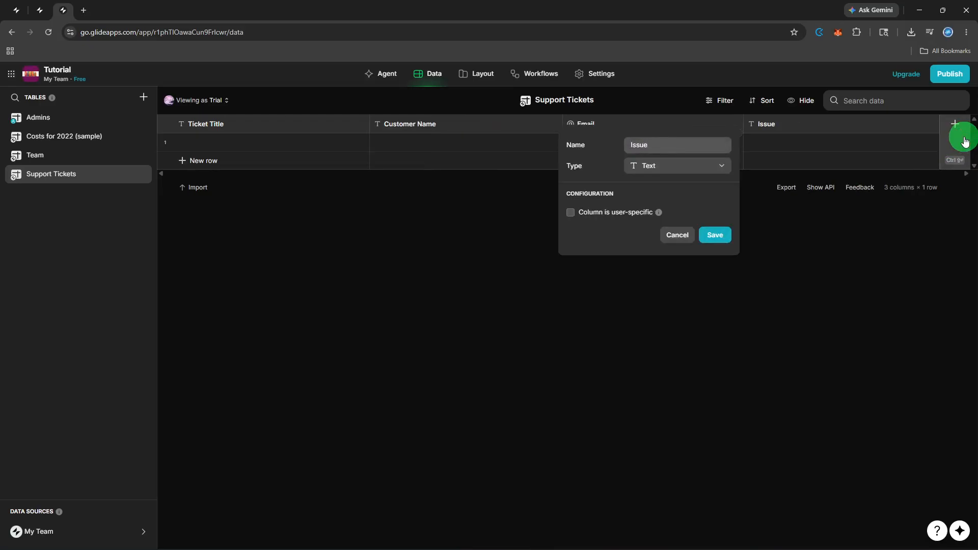
{"action": "left_click", "coordinate": [716, 238]}
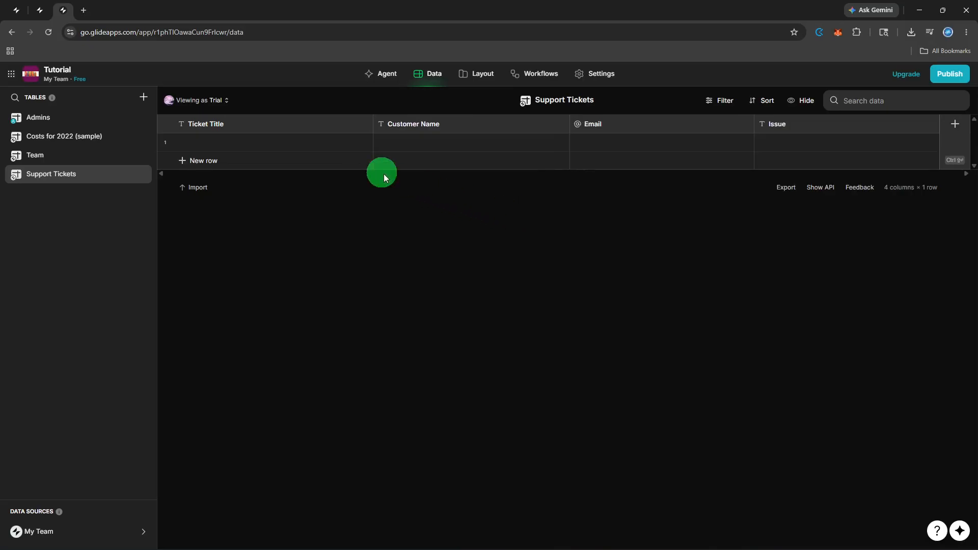
- Enter 'Lag' as Ticket Title and 'Test' as Customer Name in row 1
{"action": "left_click", "coordinate": [349, 160]}
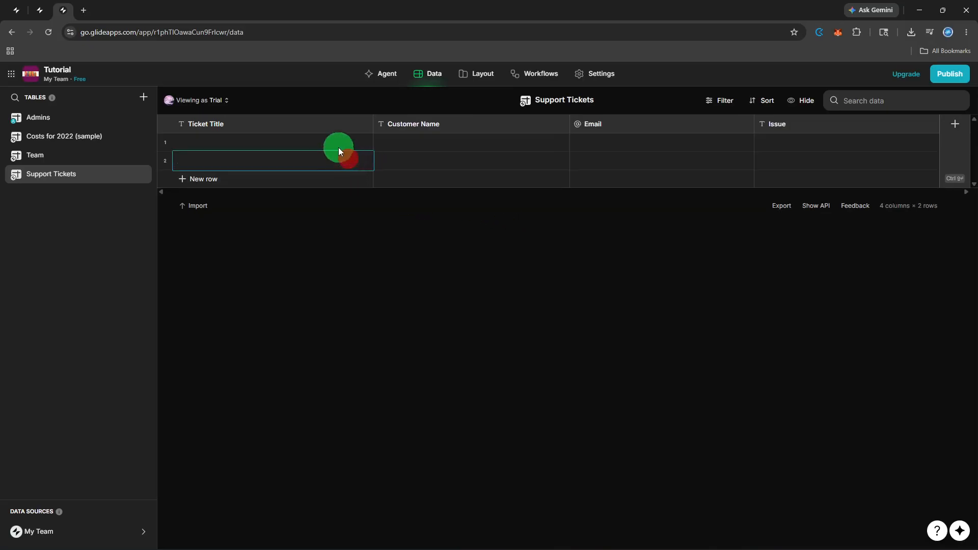
{"action": "left_click", "coordinate": [338, 146]}
{"action": "left_click", "coordinate": [339, 145]}
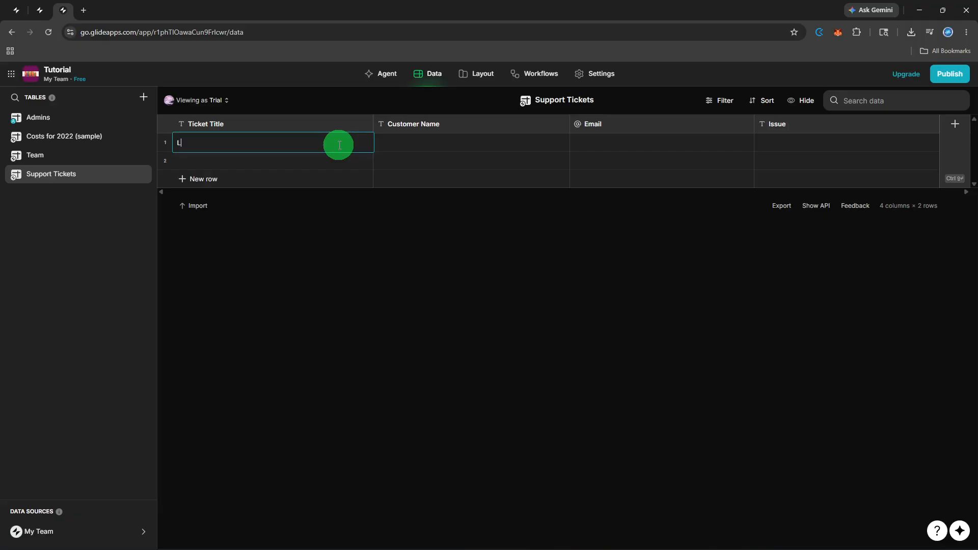
{"action": "type", "text": "Lag"}
{"action": "double_click", "coordinate": [432, 142]}
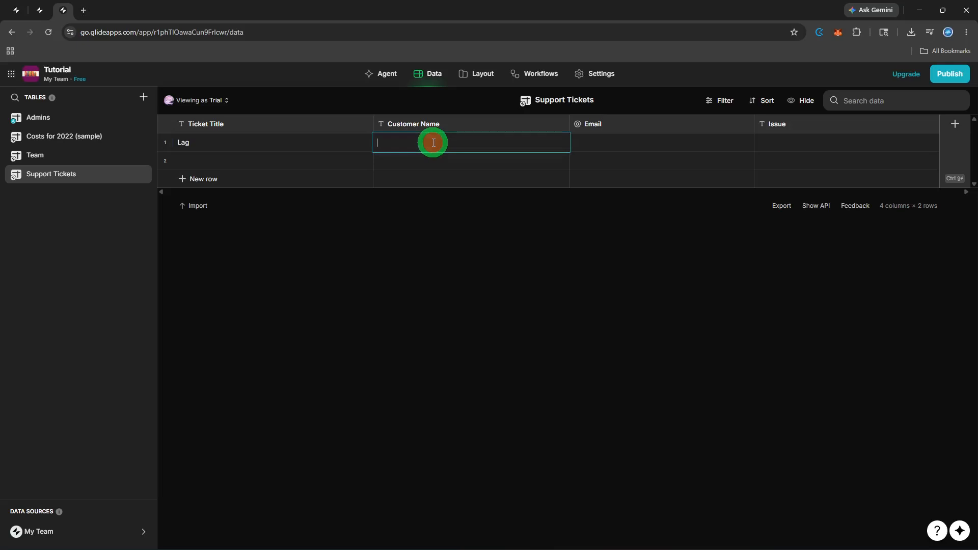
{"action": "type", "text": "Test"}
- Fill row 1's Email with a sample e-mail address and Issue with 'Not Working'
{"action": "double_click", "coordinate": [610, 147]}
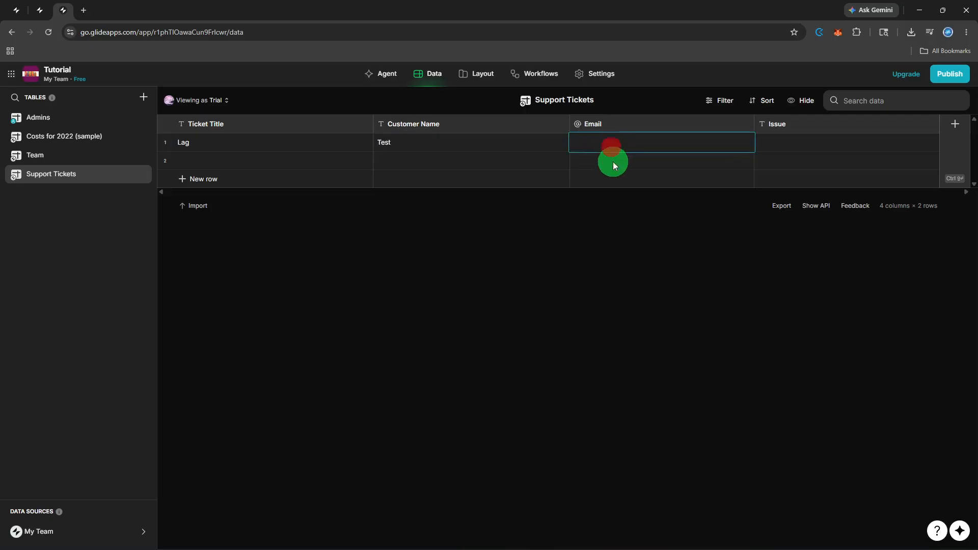
{"action": "type", "text": "test@gmail.com"}
{"action": "left_click", "coordinate": [857, 145]}
{"action": "left_click", "coordinate": [856, 146]}
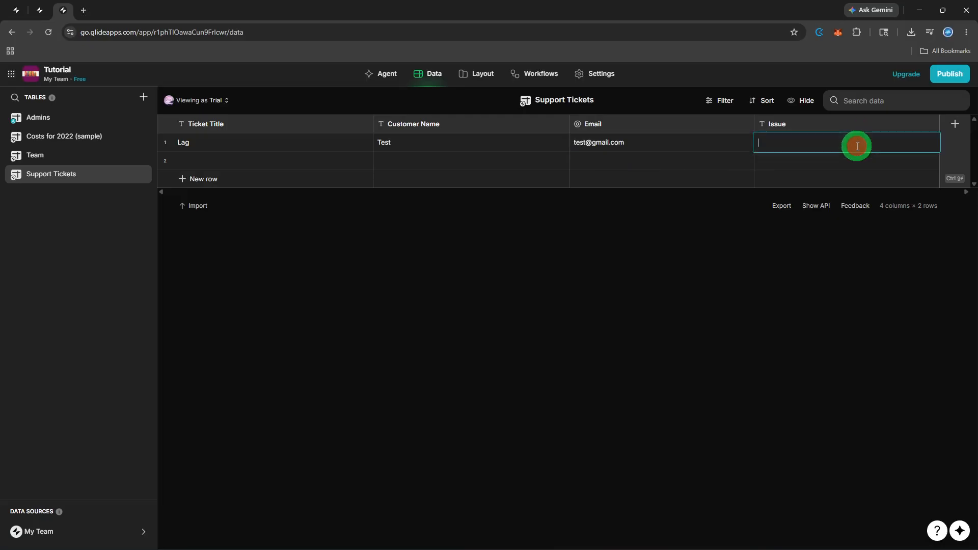
{"action": "type", "text": "Not"}
{"action": "type", "text": " Wp"}
{"action": "type", "text": "orking"}
{"action": "left_click", "coordinate": [474, 87]}
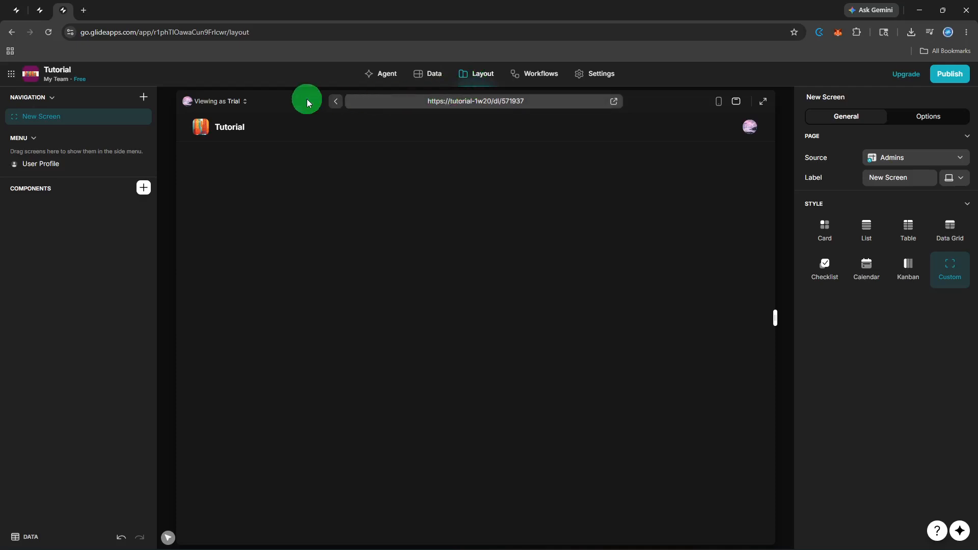
- Add a screen from the Support Tickets table and display it in Table style
{"action": "left_click", "coordinate": [145, 99]}
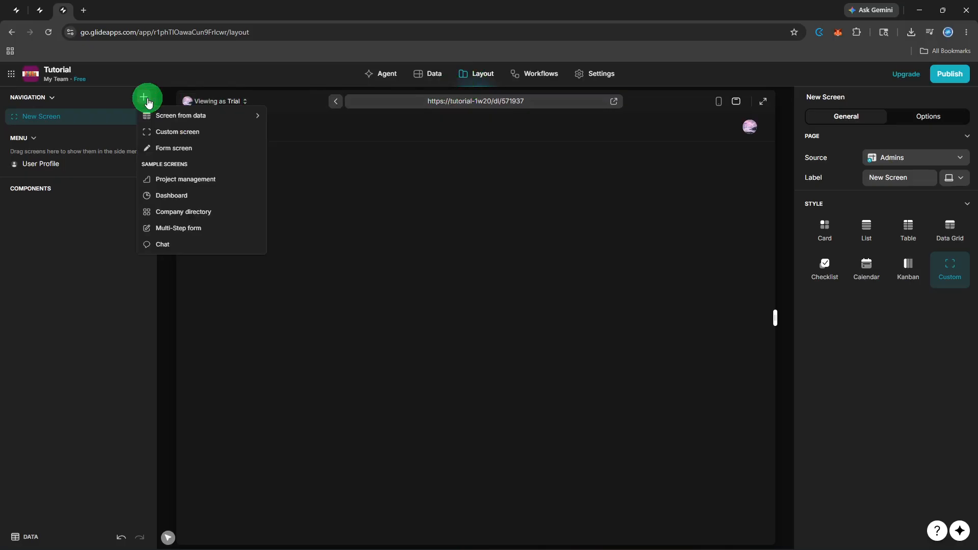
{"action": "mouse_move", "coordinate": [152, 114]}
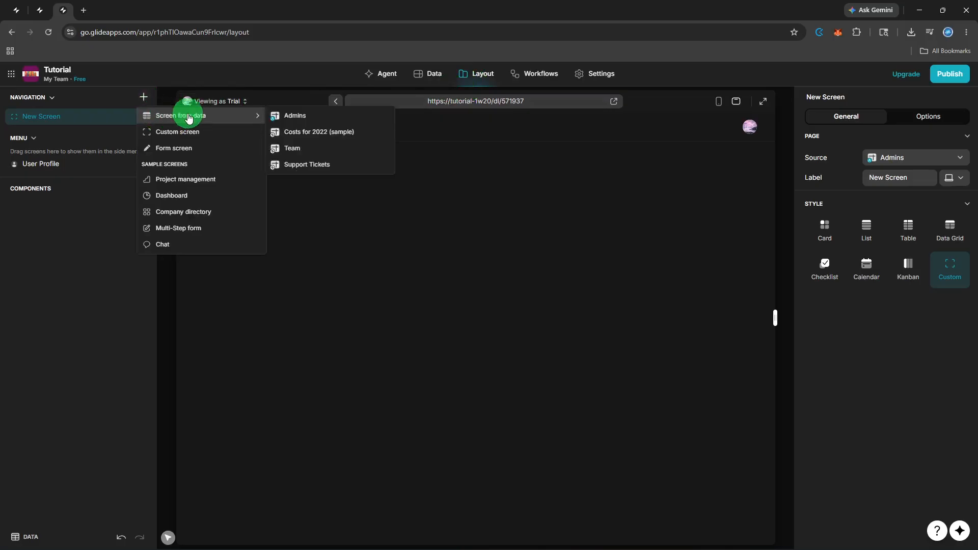
{"action": "left_click", "coordinate": [304, 162]}
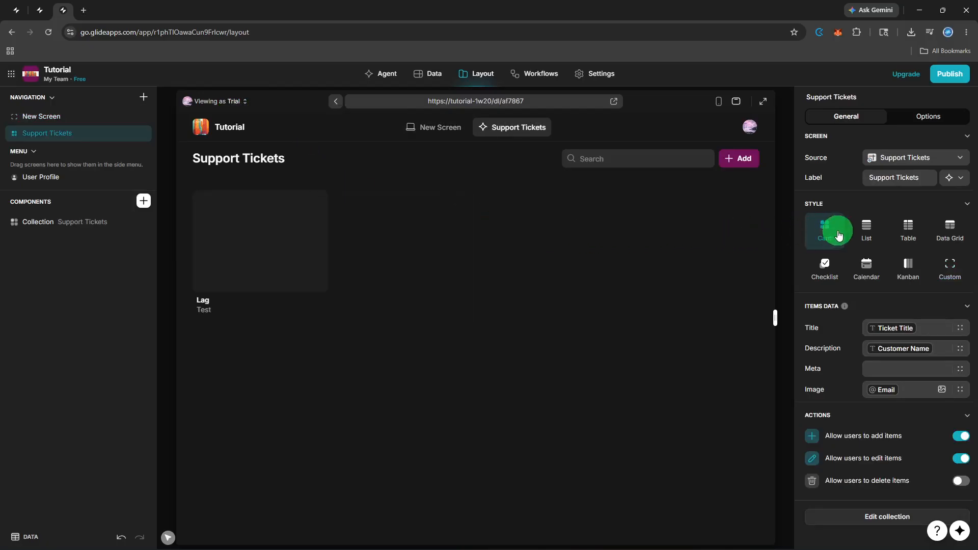
{"action": "left_click", "coordinate": [854, 230]}
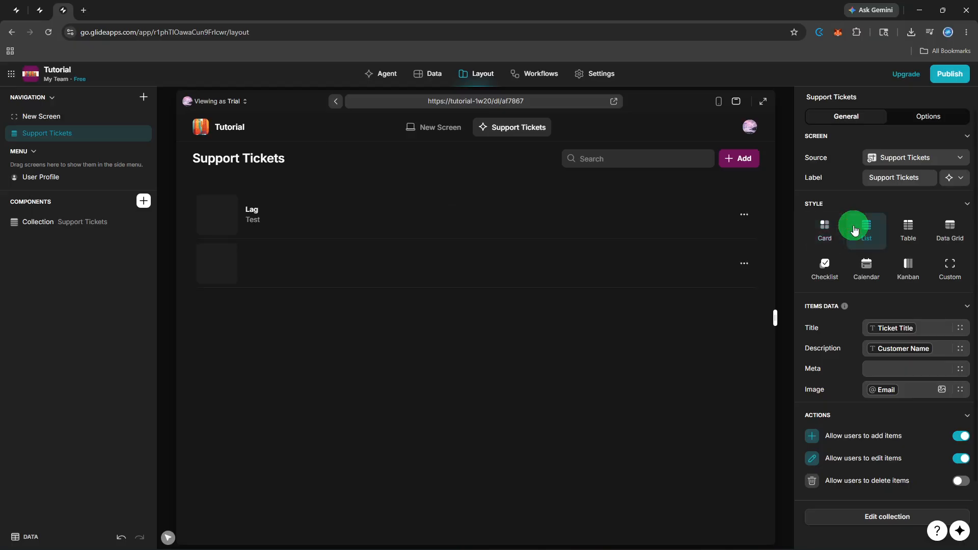
{"action": "left_click", "coordinate": [909, 235]}
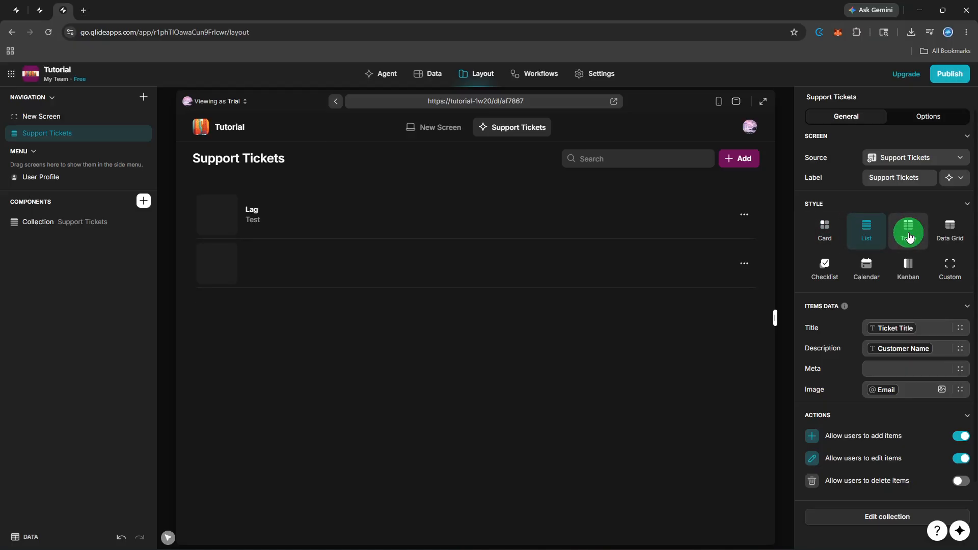
{"action": "left_click", "coordinate": [909, 236]}
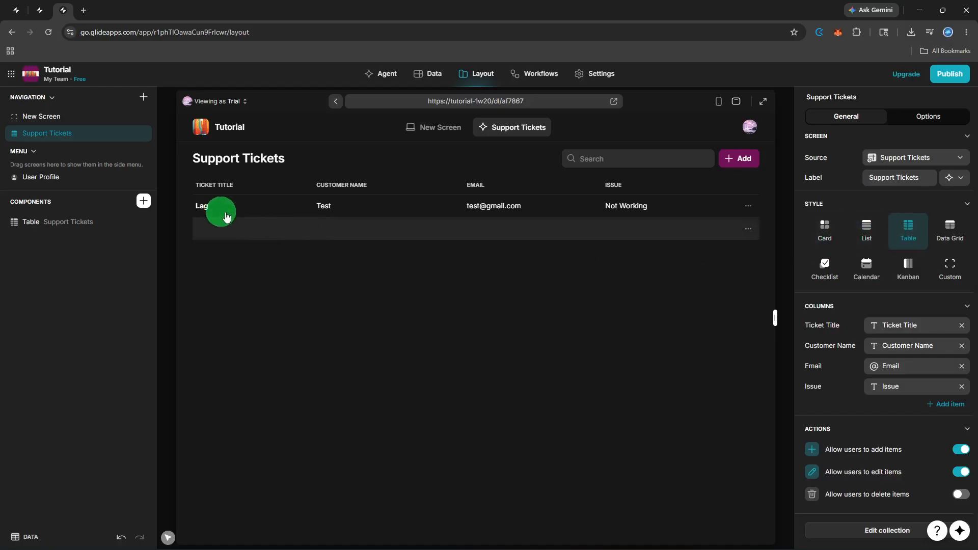
{"action": "left_click", "coordinate": [143, 201]}
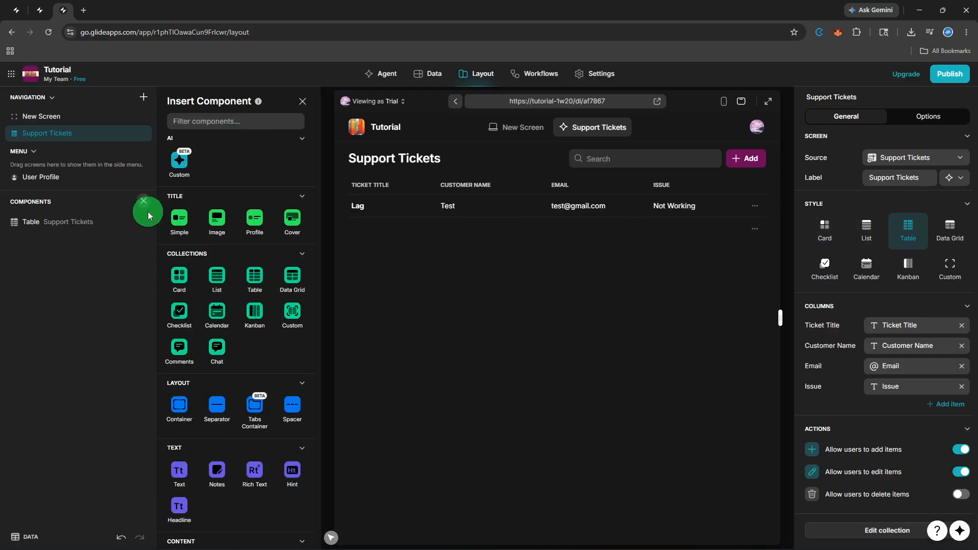
- Insert a Simple Title component and change its title text to 'Support Ticket'
{"action": "left_click", "coordinate": [171, 229]}
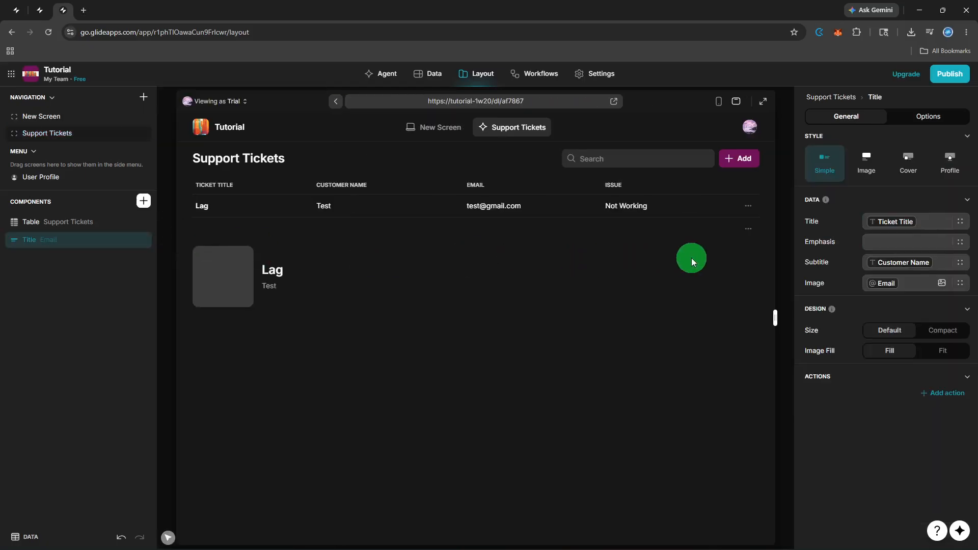
{"action": "left_click", "coordinate": [924, 226]}
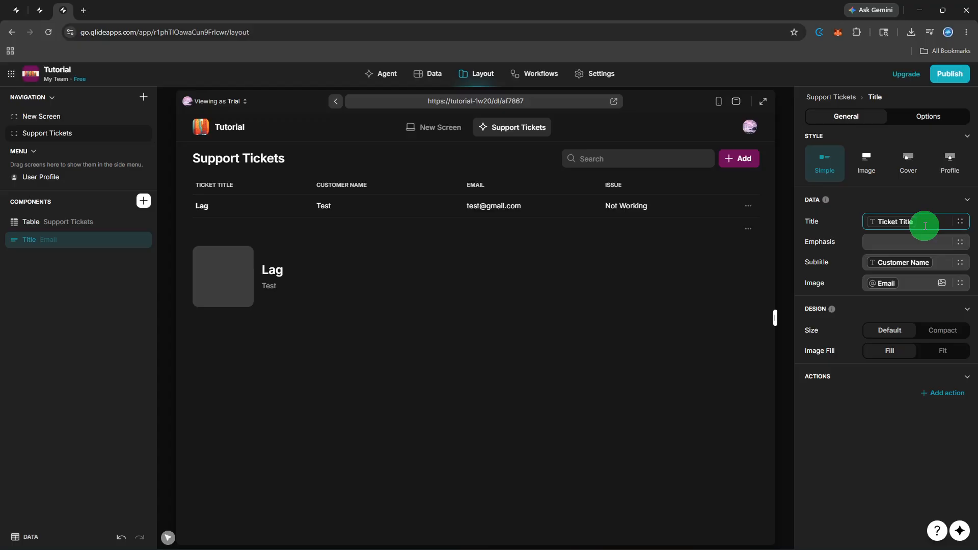
{"action": "key", "text": "BackSpace"}
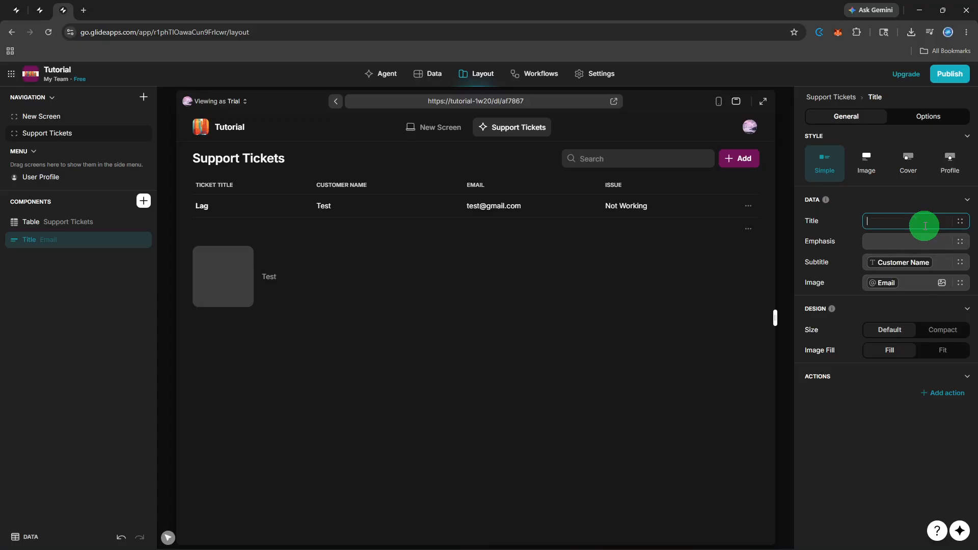
{"action": "type", "text": "Support"}
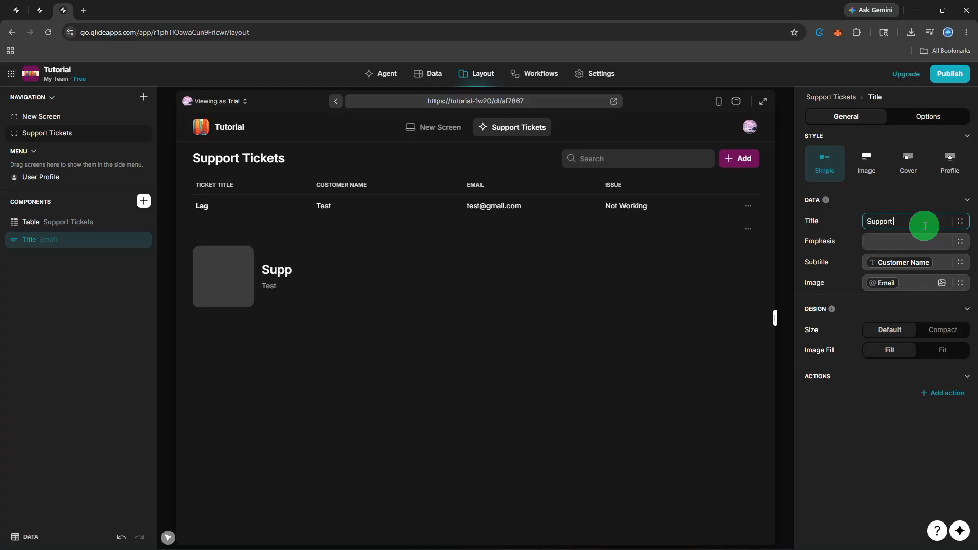
{"action": "type", "text": " Ticket"}
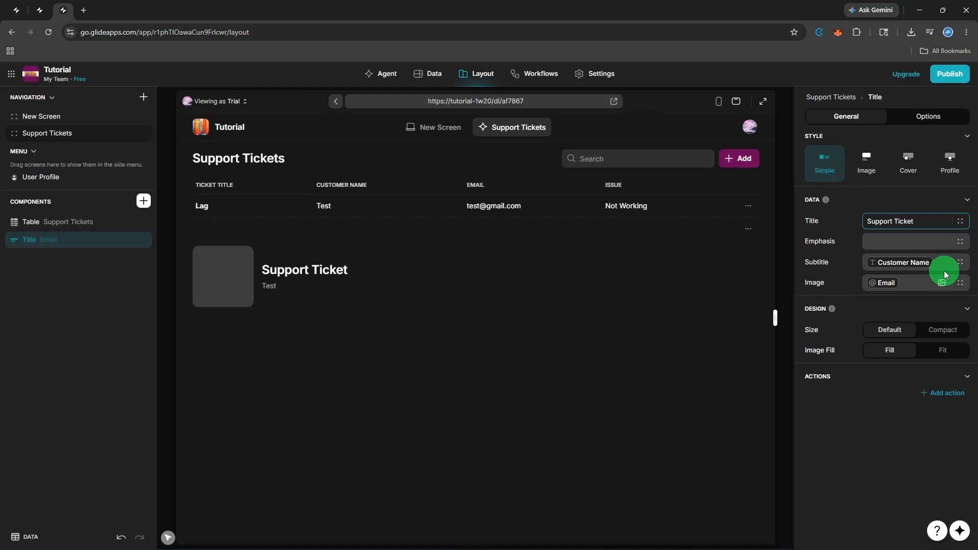
- Set the title's Emphasis to the Issue column and drag it above the tickets table
{"action": "left_click", "coordinate": [957, 247]}
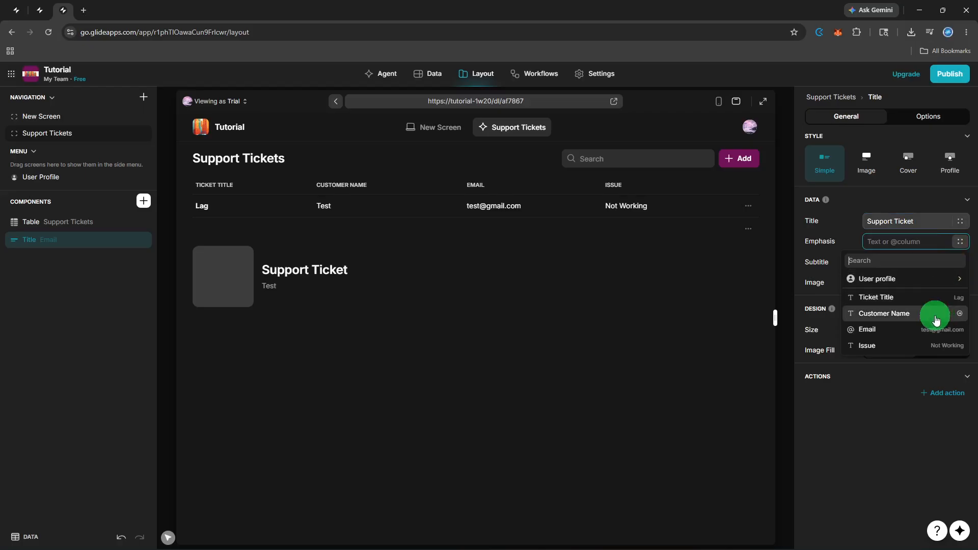
{"action": "left_click", "coordinate": [926, 343]}
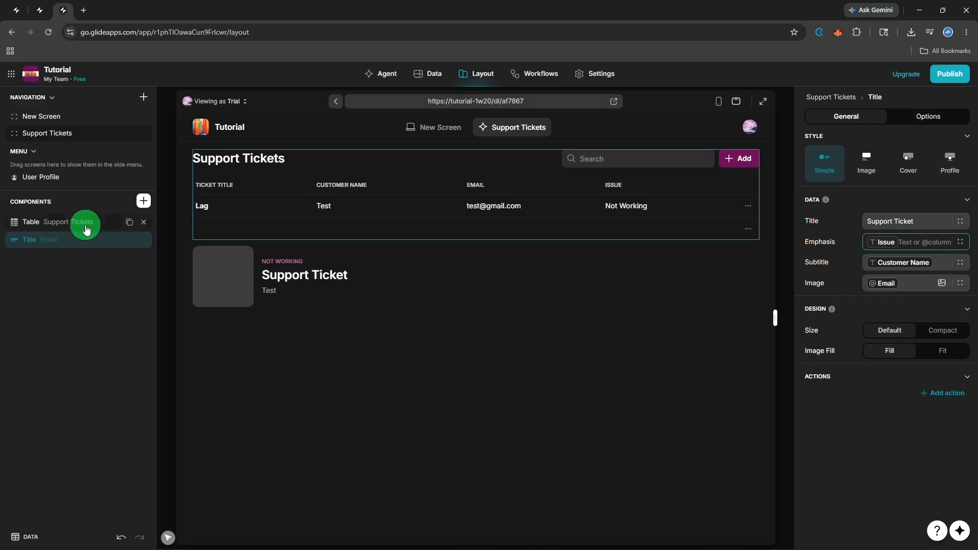
{"action": "left_click_drag", "start_coordinate": [85, 224], "coordinate": [88, 246]}
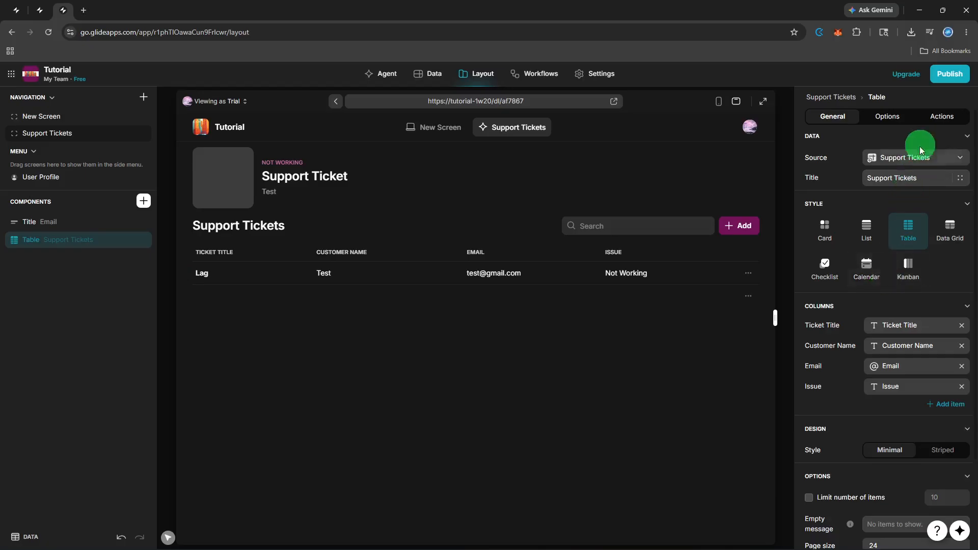
- Open the Publish dialog showing the tutorial-1w20.glide.page link
{"action": "left_click", "coordinate": [941, 79]}
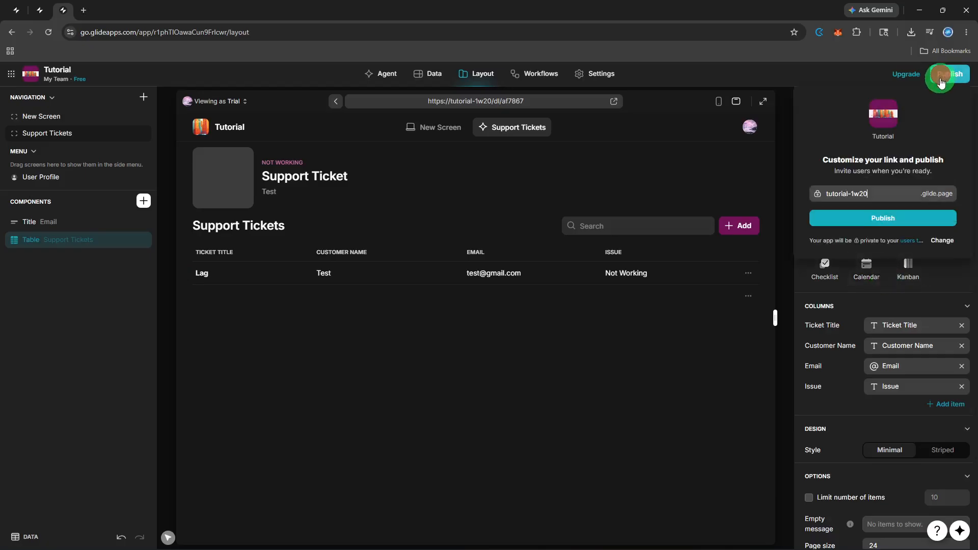